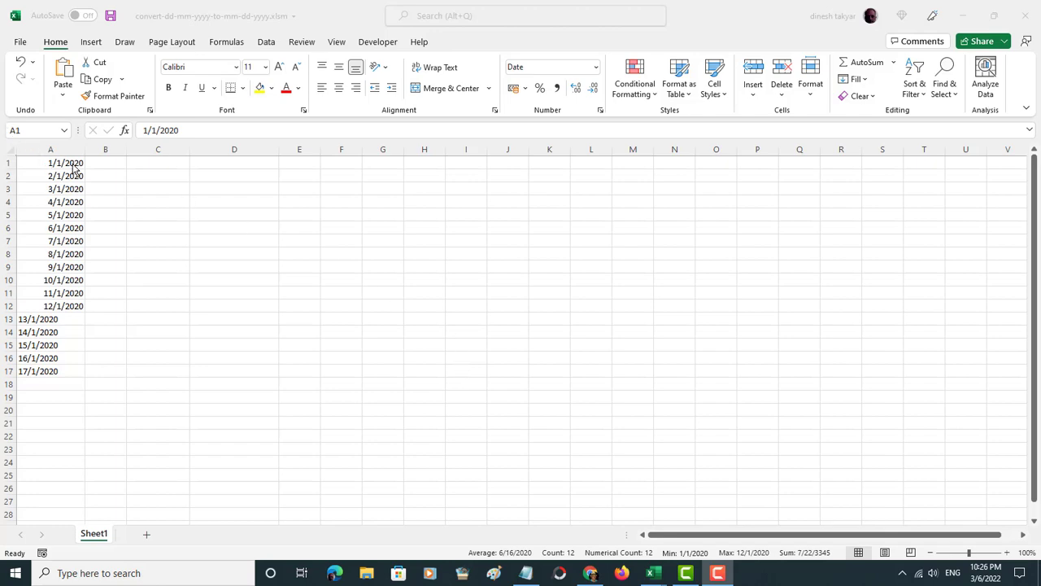
Inspect the column A dates, noting that A13 to A17 are left-aligned text entries
drag(74, 166, 69, 306)
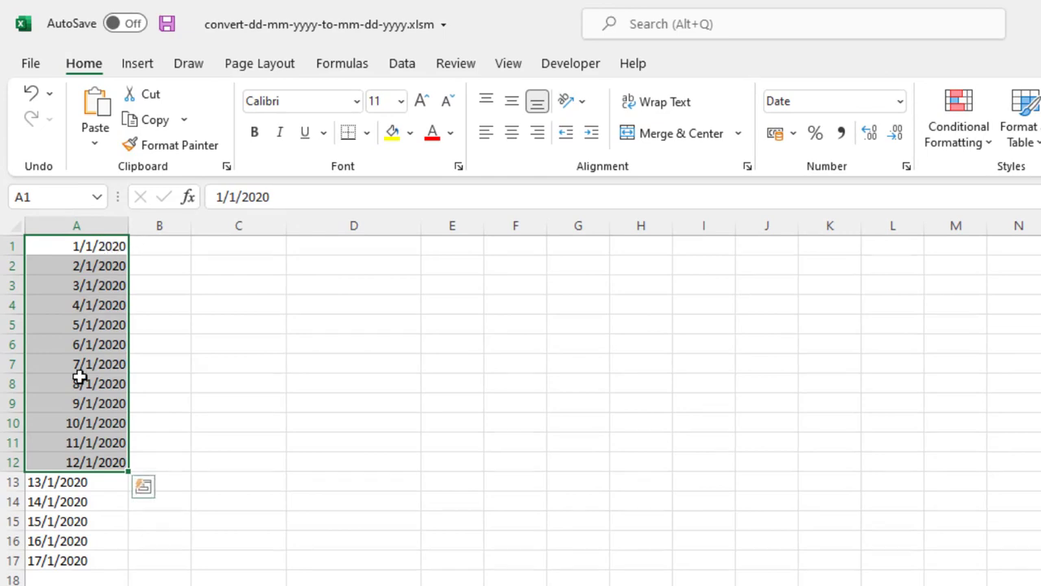
click(61, 562)
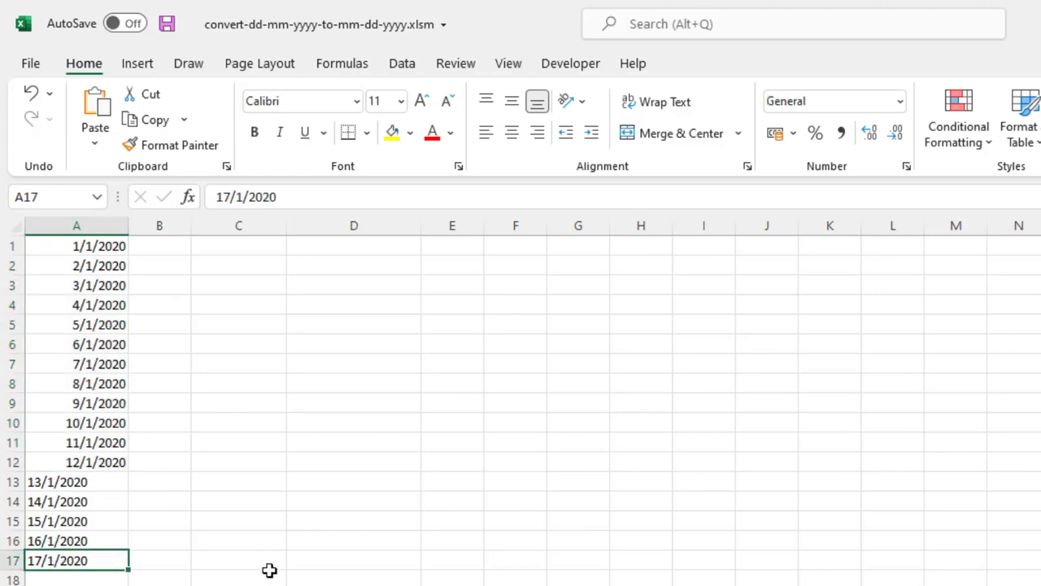
click(108, 246)
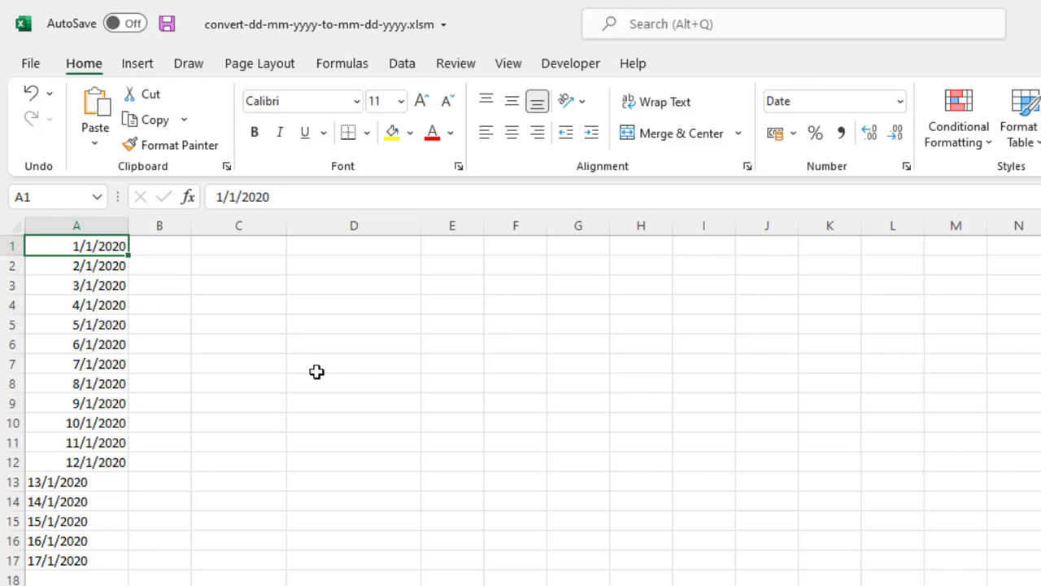
click(112, 268)
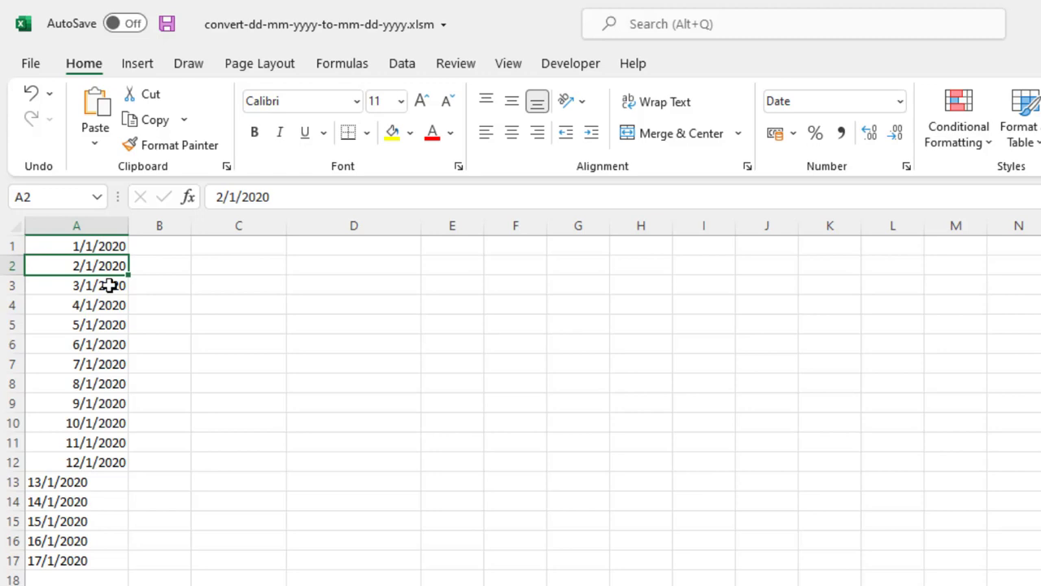
click(109, 286)
click(96, 463)
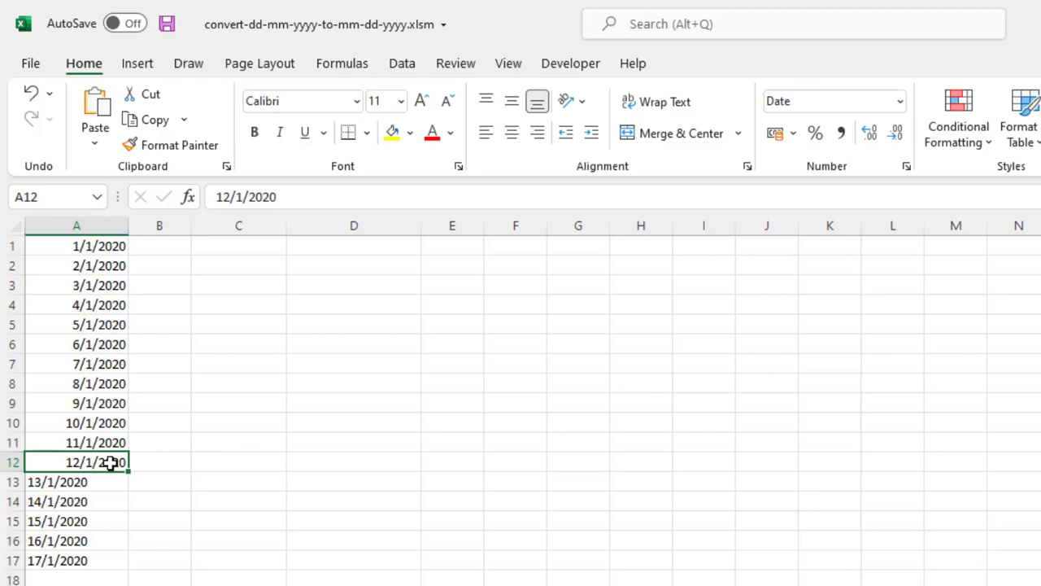
drag(63, 482, 57, 556)
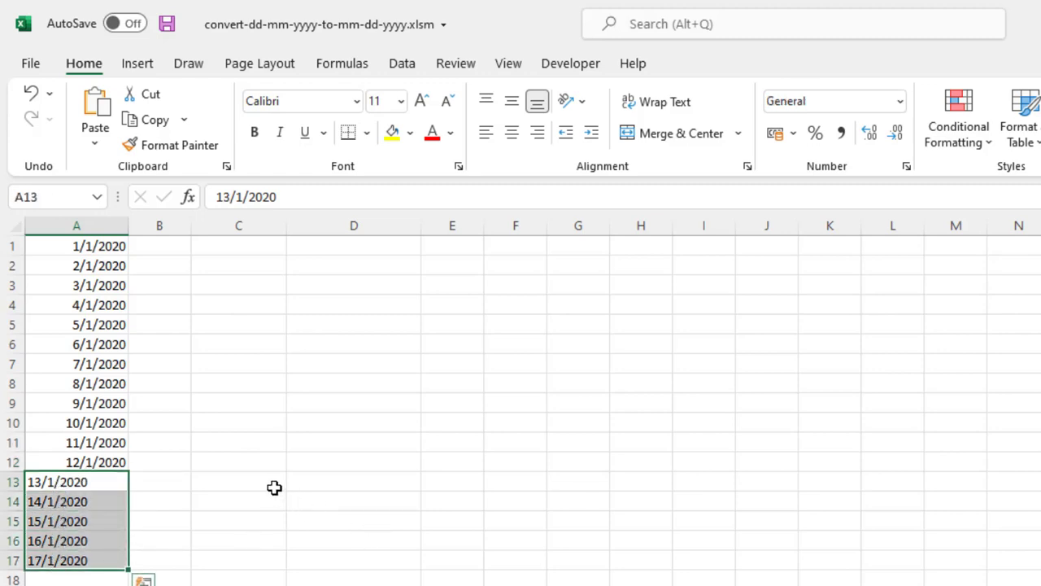
click(254, 467)
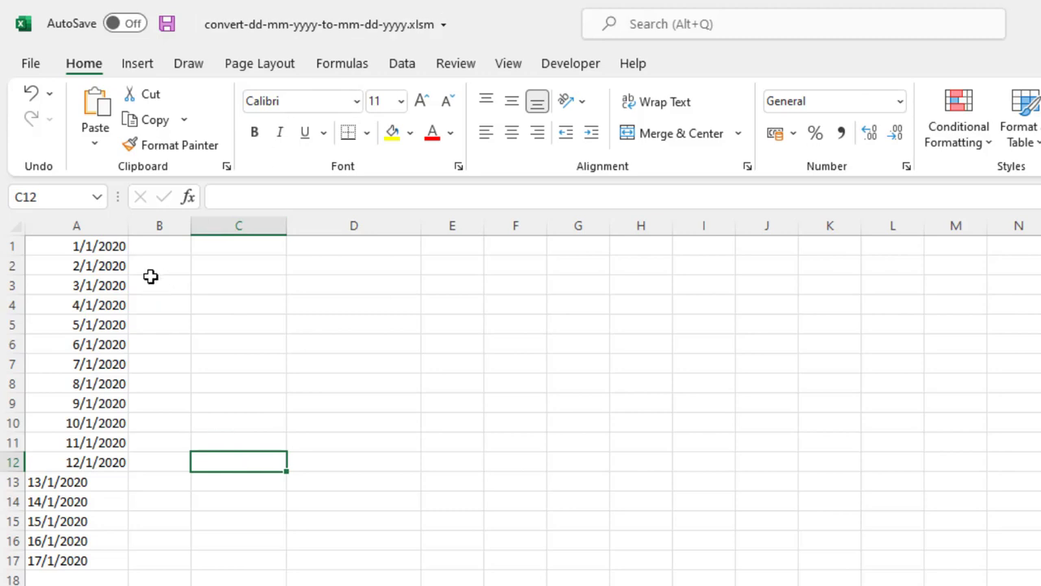
Convert A1:A17 with Text to Columns, using Fixed width and the DMY date format
click(84, 245)
drag(85, 246, 64, 558)
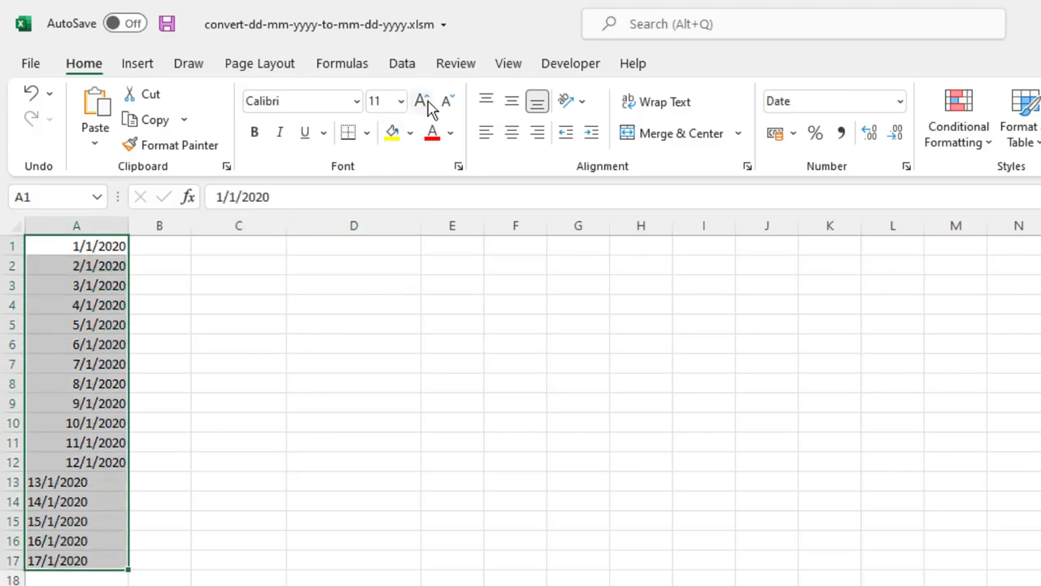
click(396, 68)
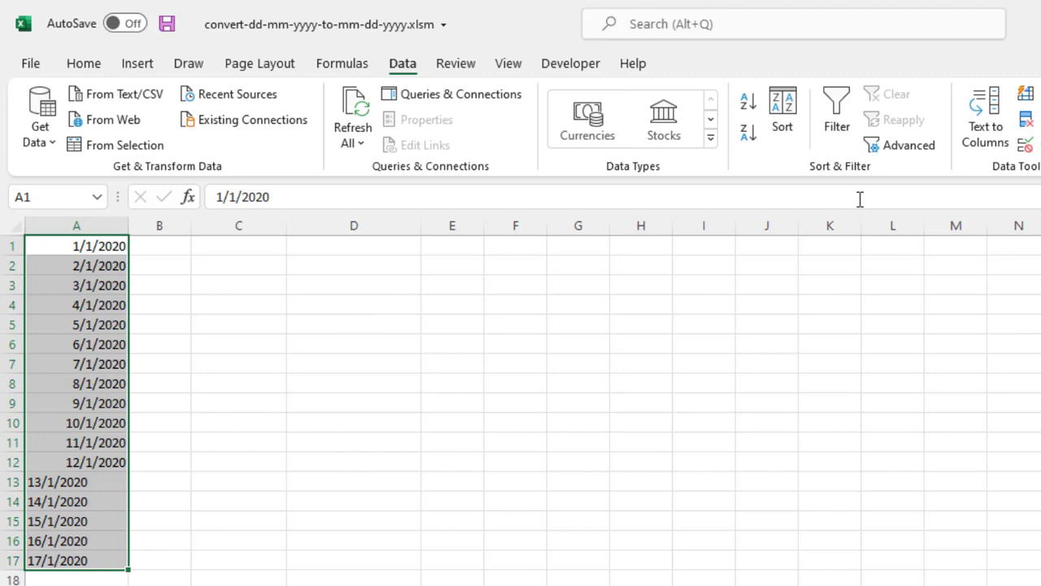
click(987, 132)
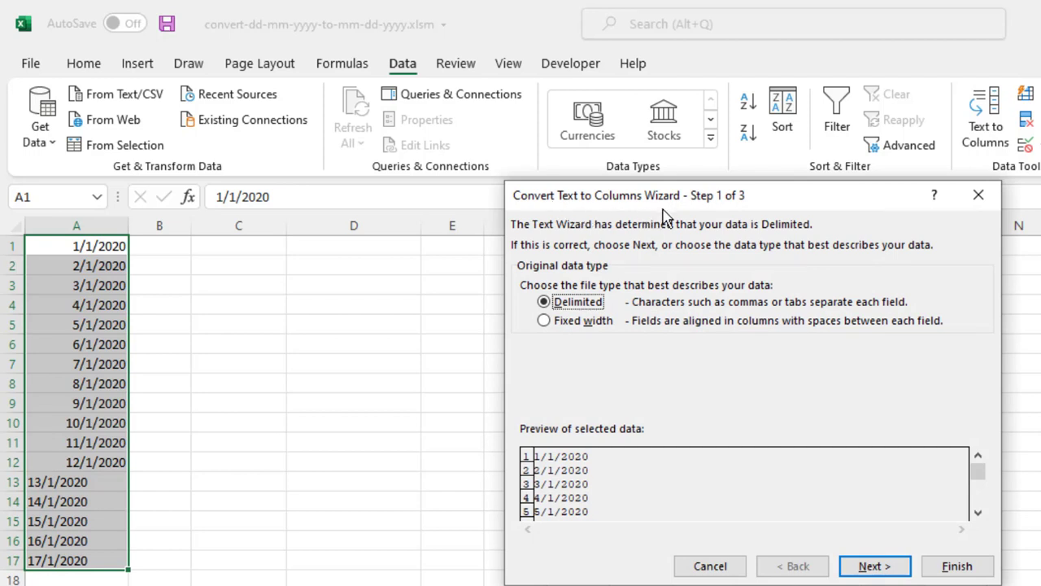
click(543, 321)
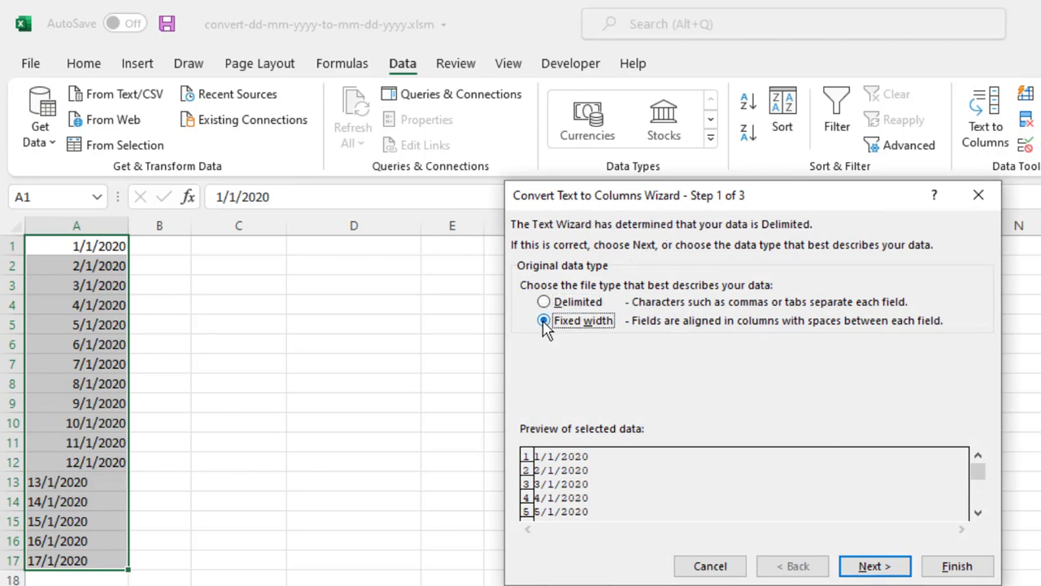
click(874, 567)
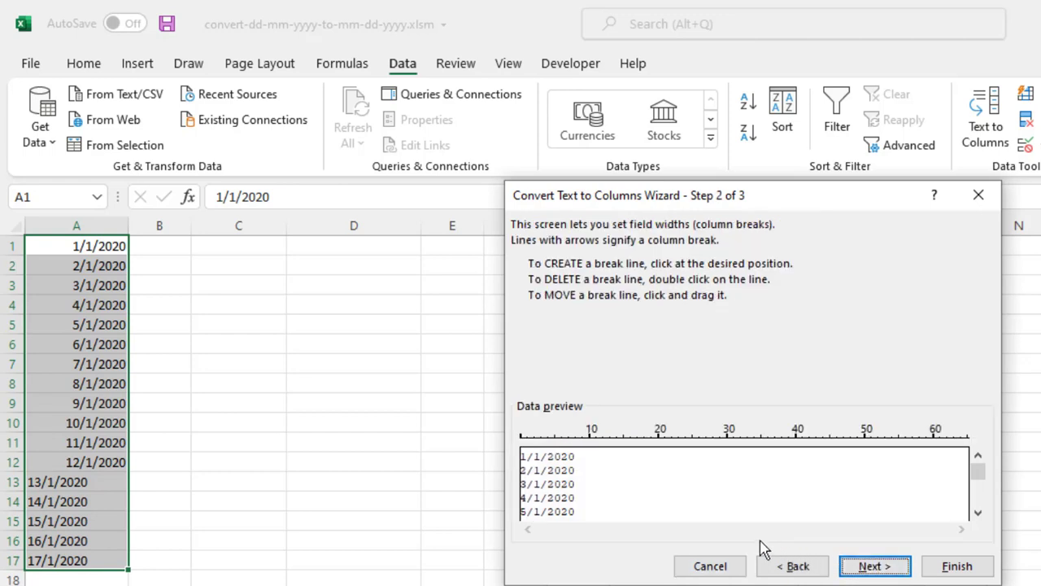
click(877, 571)
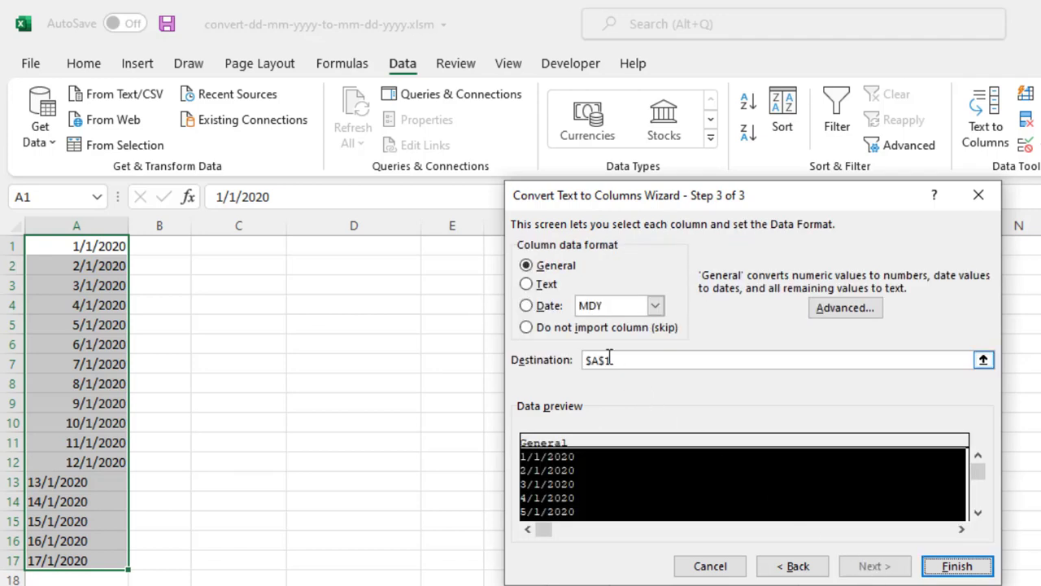
click(526, 306)
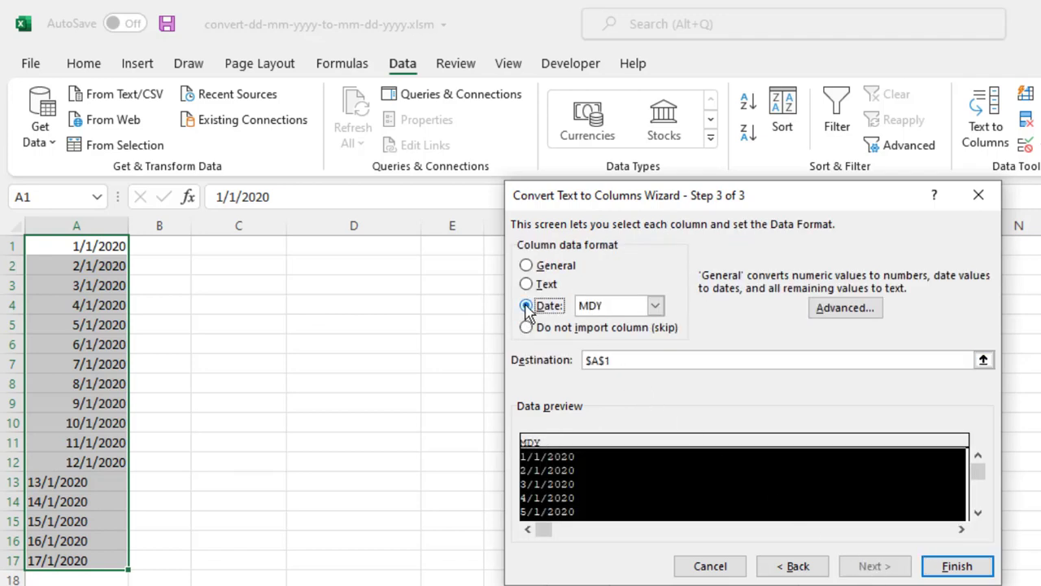
click(655, 305)
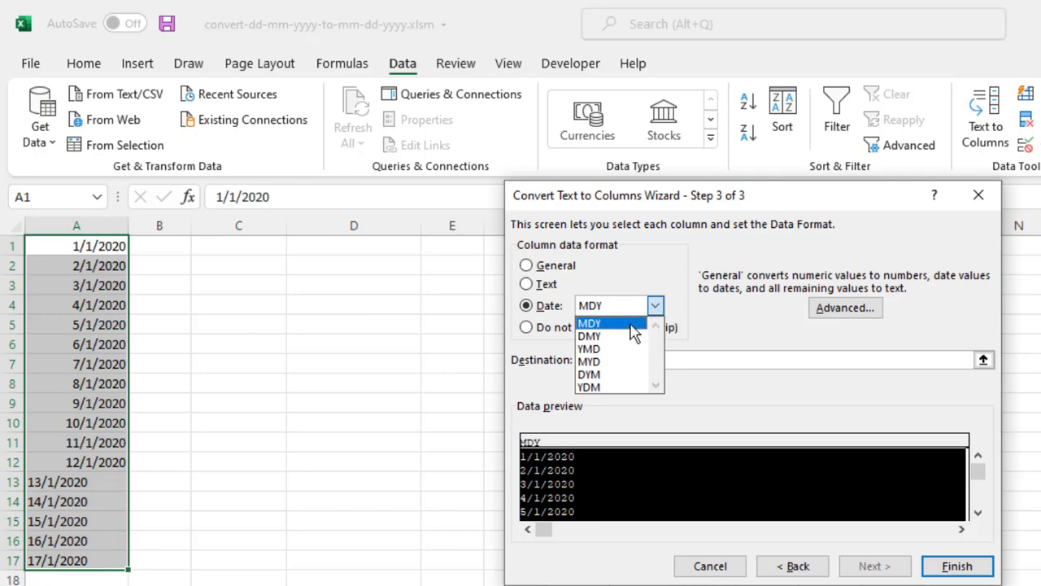
click(600, 336)
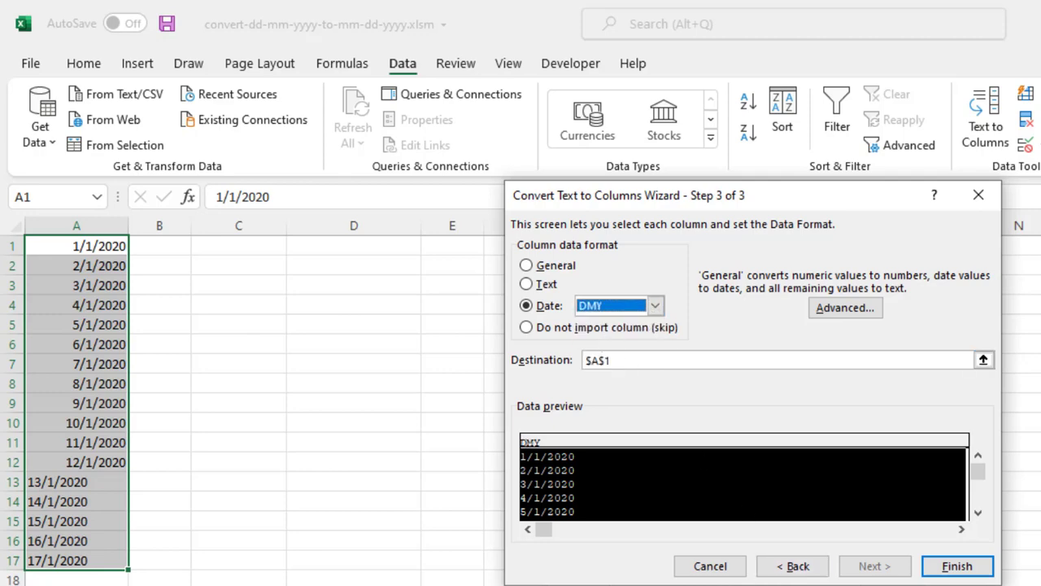
click(958, 565)
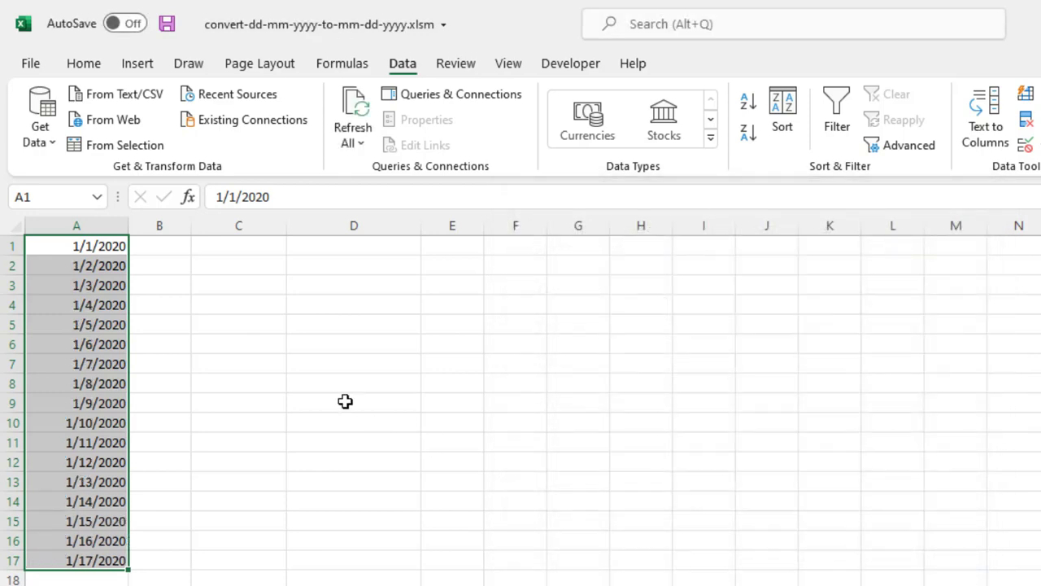
Deselect the converted dates and select the empty cell C1
click(166, 248)
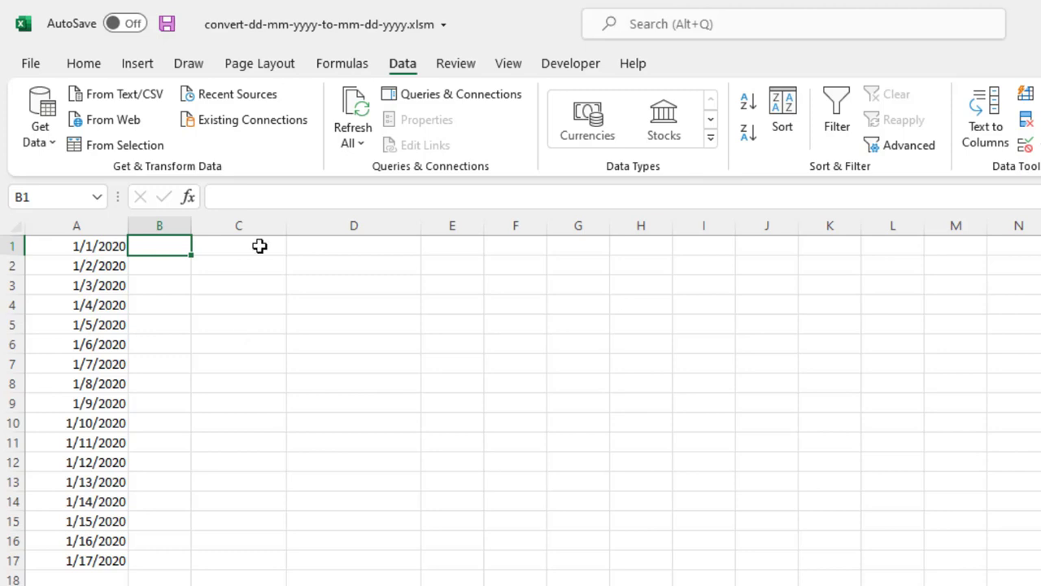
click(261, 245)
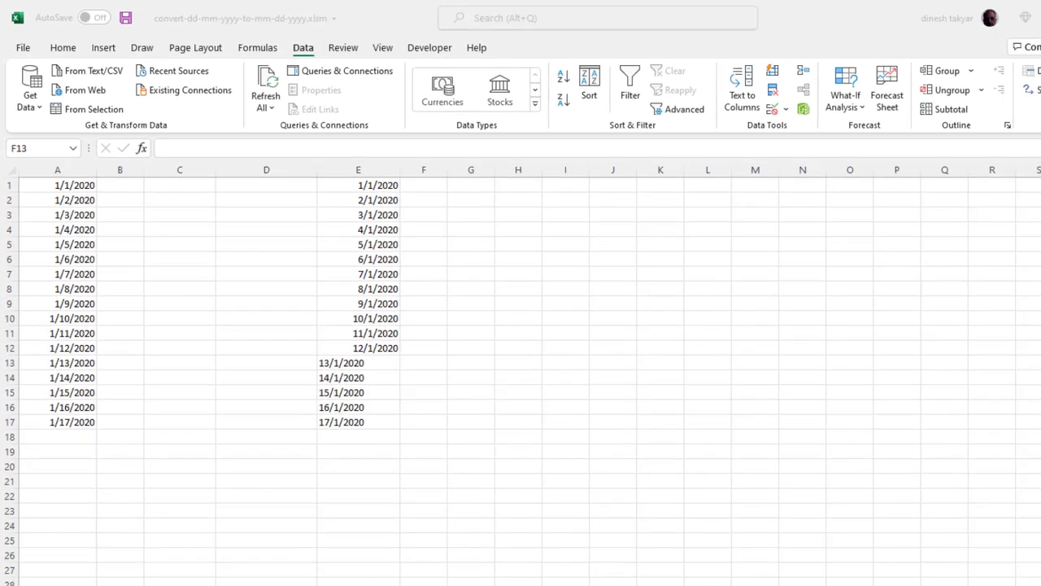
Set the Windows regional format to English (United Kingdom) in Date & time settings
key(super)
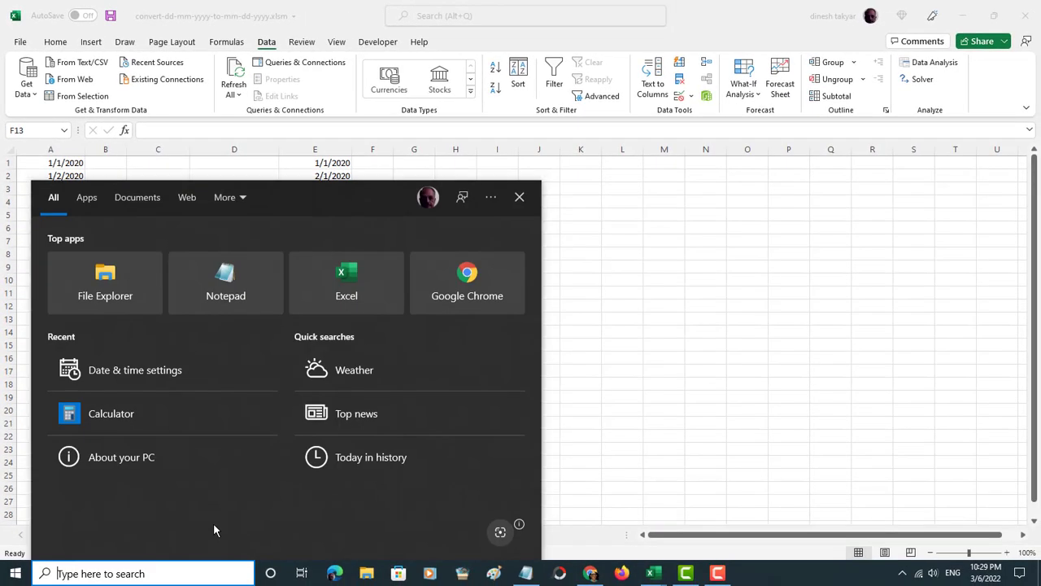
text(date)
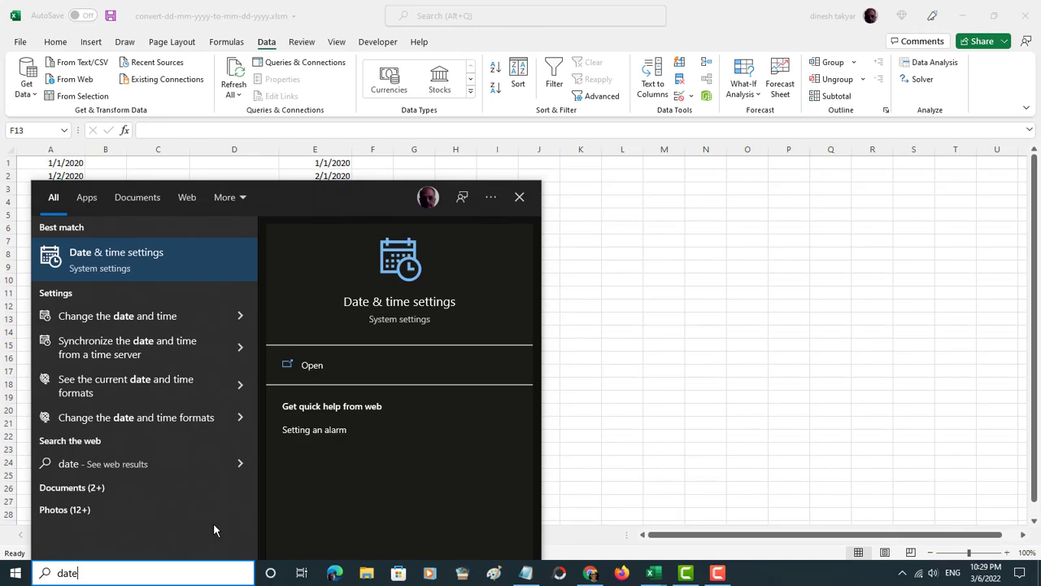
click(95, 250)
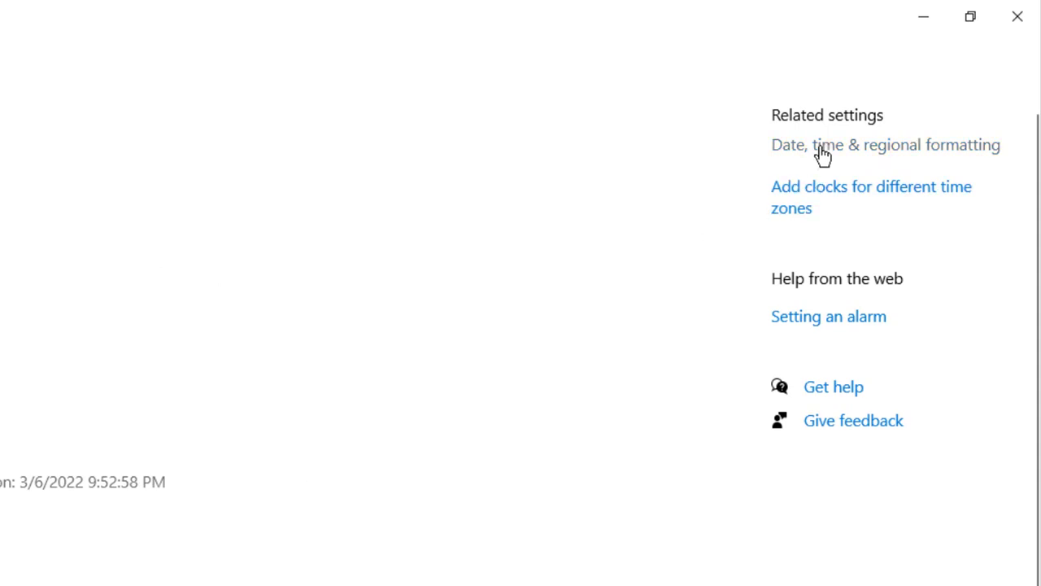
click(821, 146)
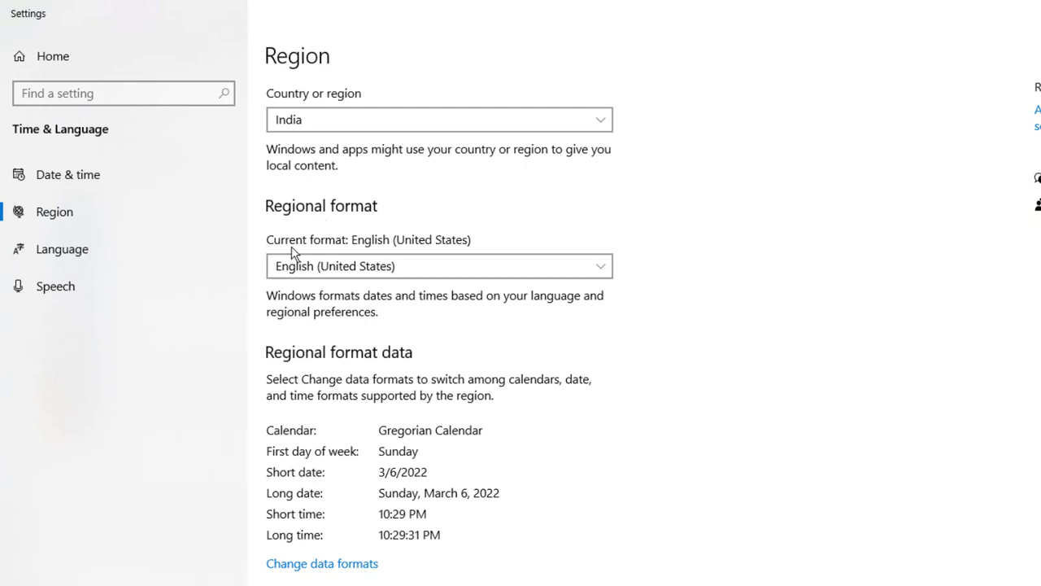
click(410, 273)
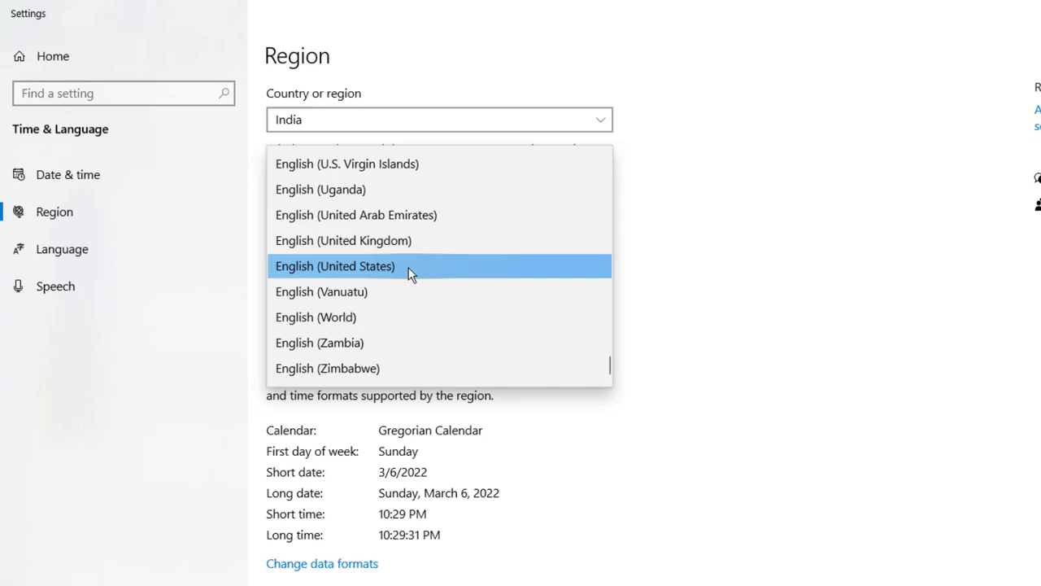
click(388, 241)
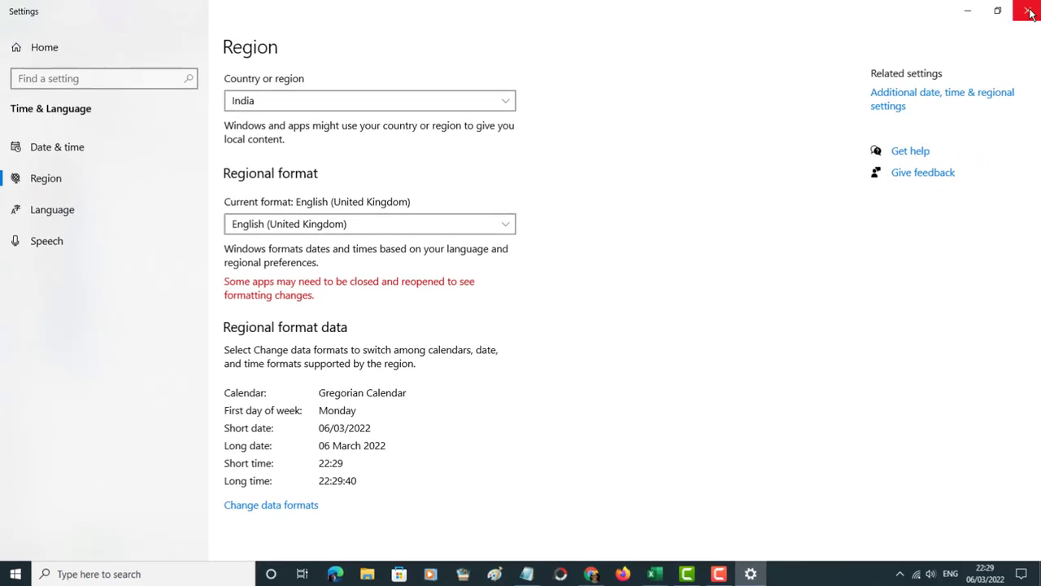
Paste the dates into G1 and widen column G to show 01/01/2020 through 17/01/2020
click(1029, 12)
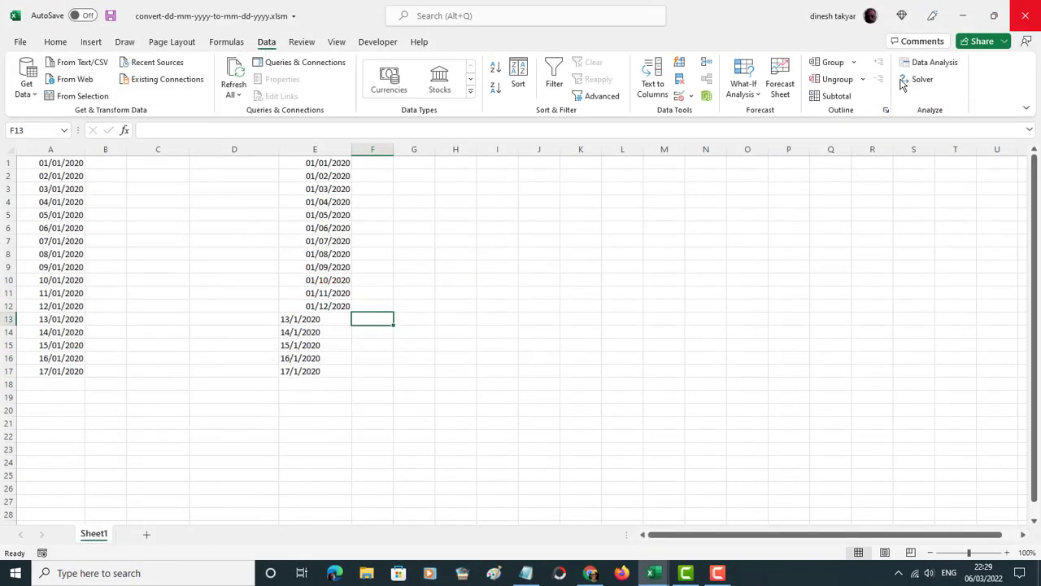
click(424, 165)
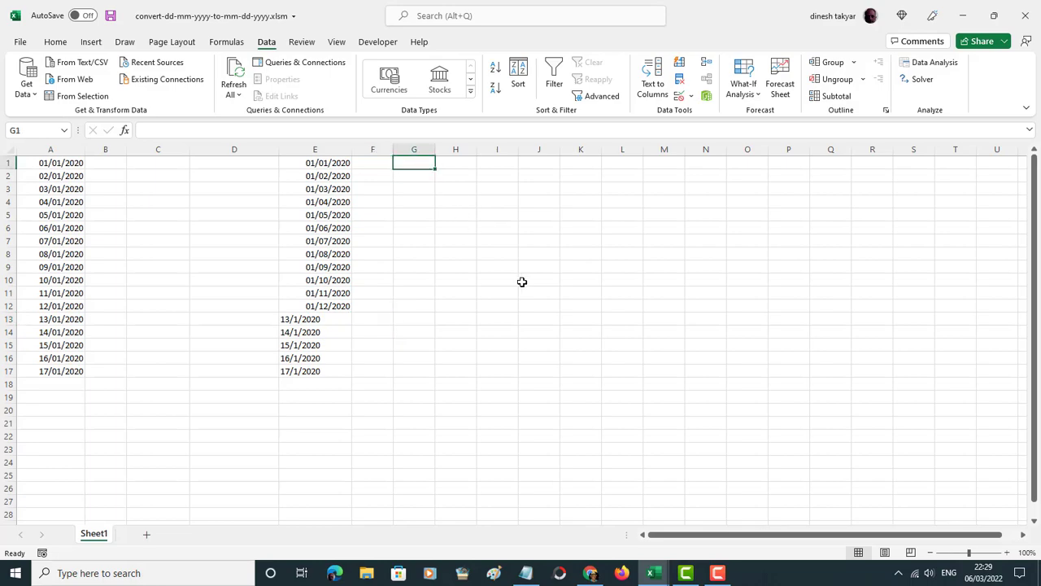
key(ctrl+v)
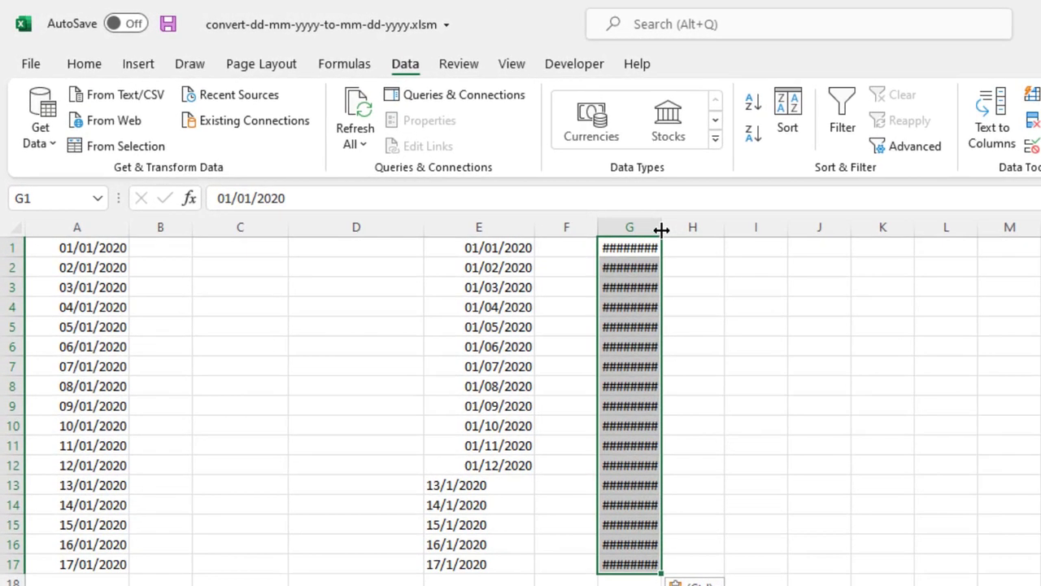
drag(661, 230, 708, 227)
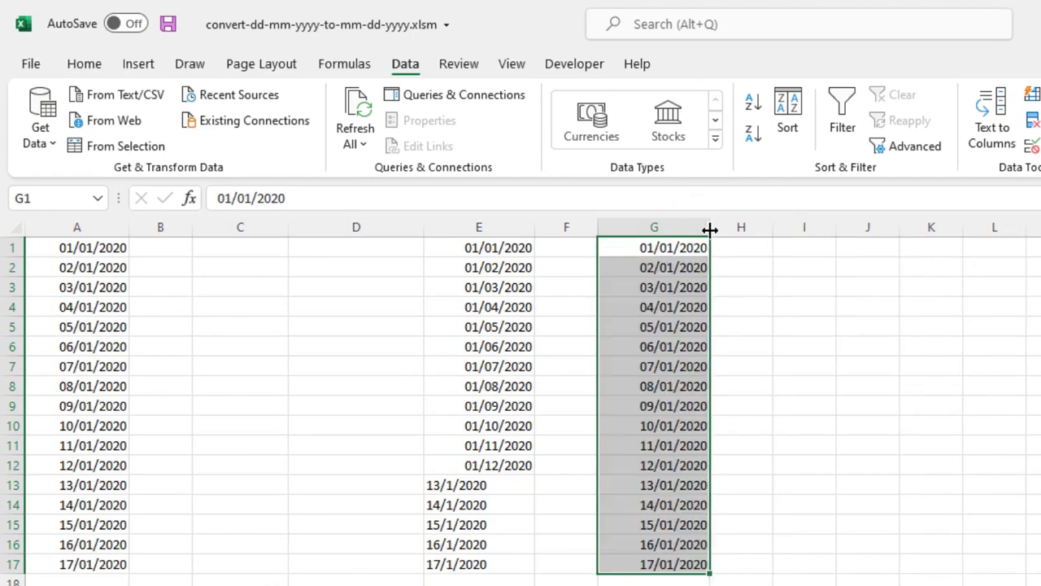
click(800, 407)
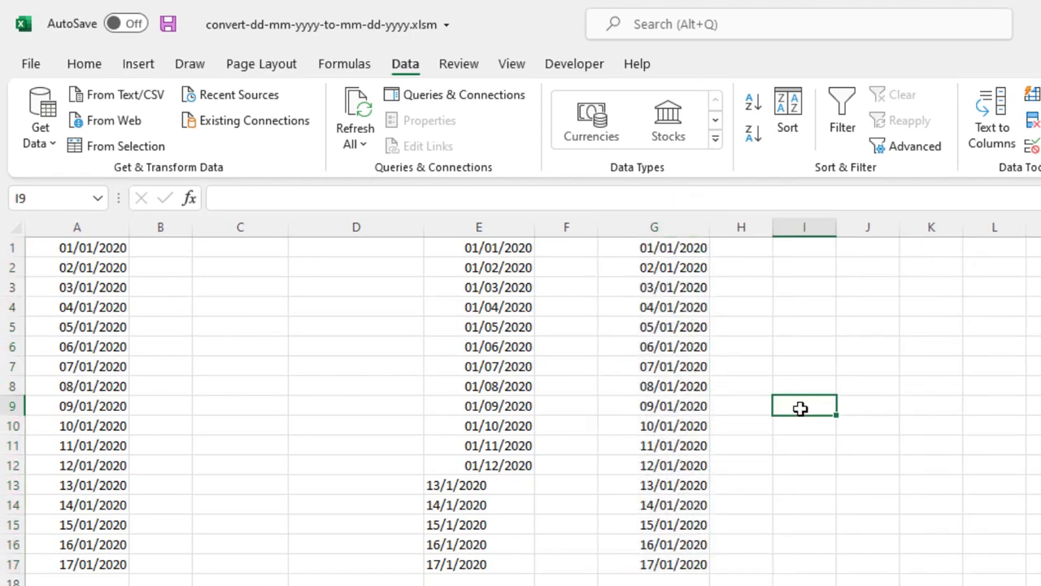